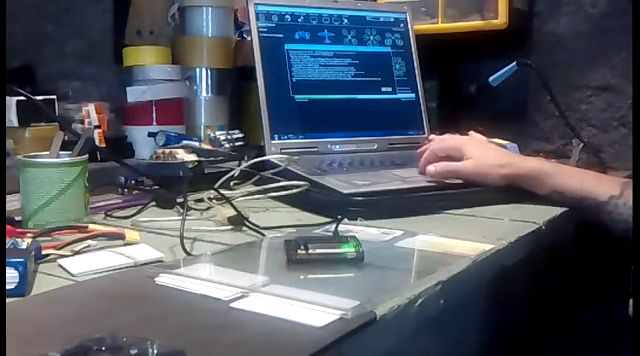
Dismiss the post-upload notice to return to the firmware vehicle-type options.
left_click(430, 160)
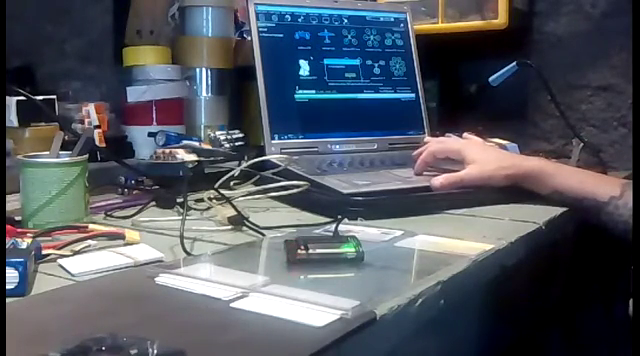